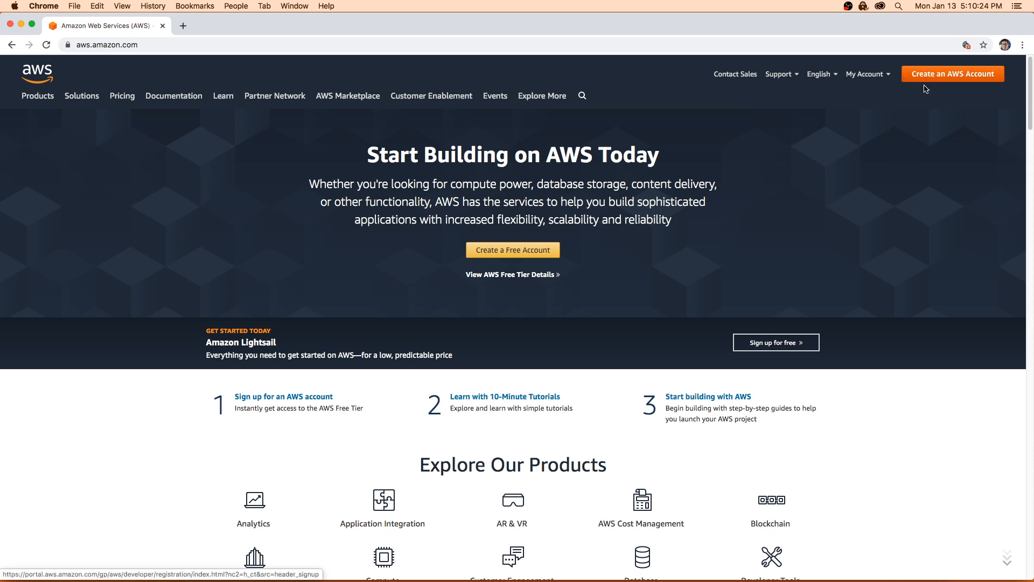
Step: Open the AWS Management Console sign-in page from the My Account menu
mouse_move(870, 76)
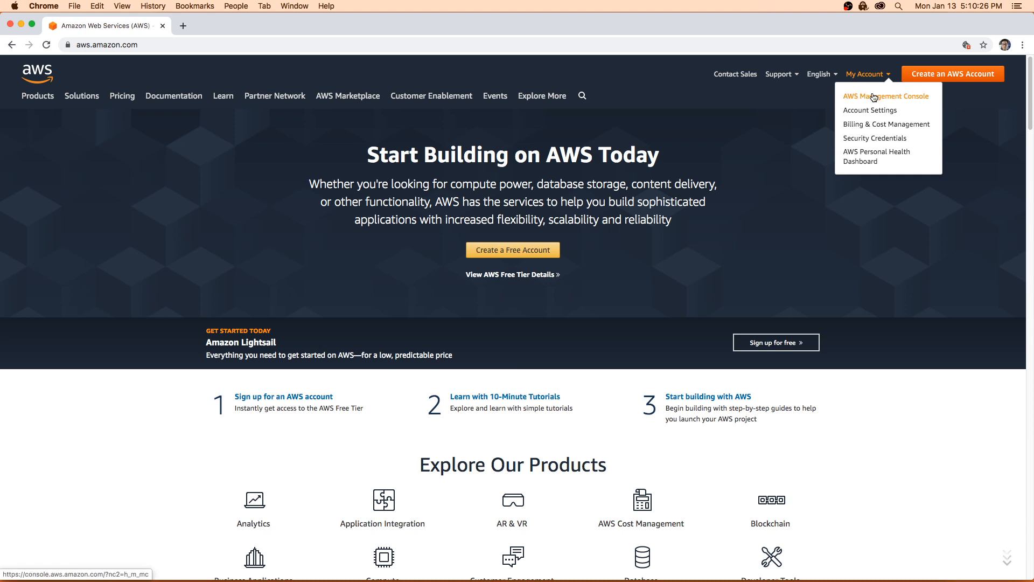
left_click(874, 99)
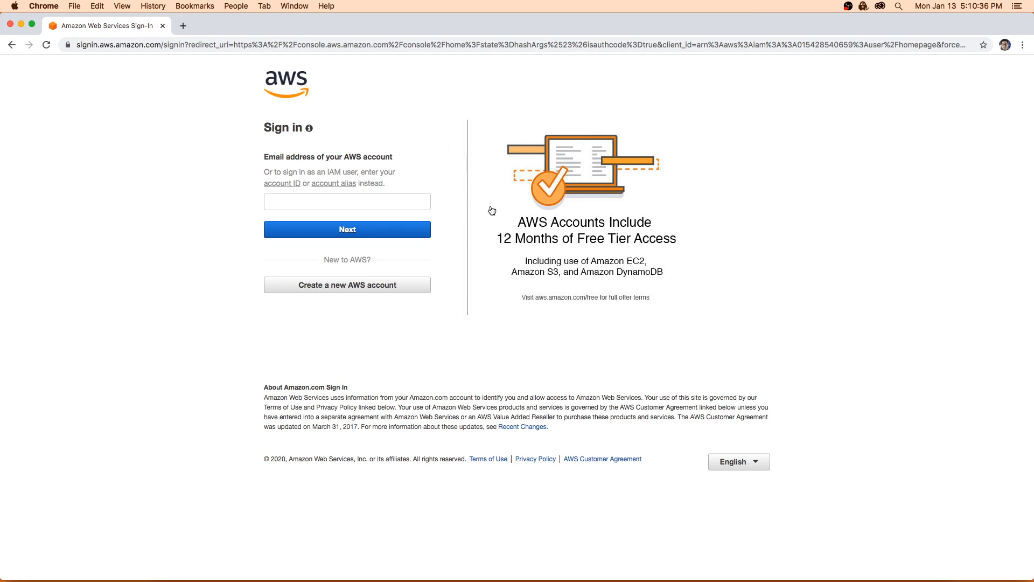
Step: Start a new AWS account with the account e-mail address and a confirmed password
left_click(408, 293)
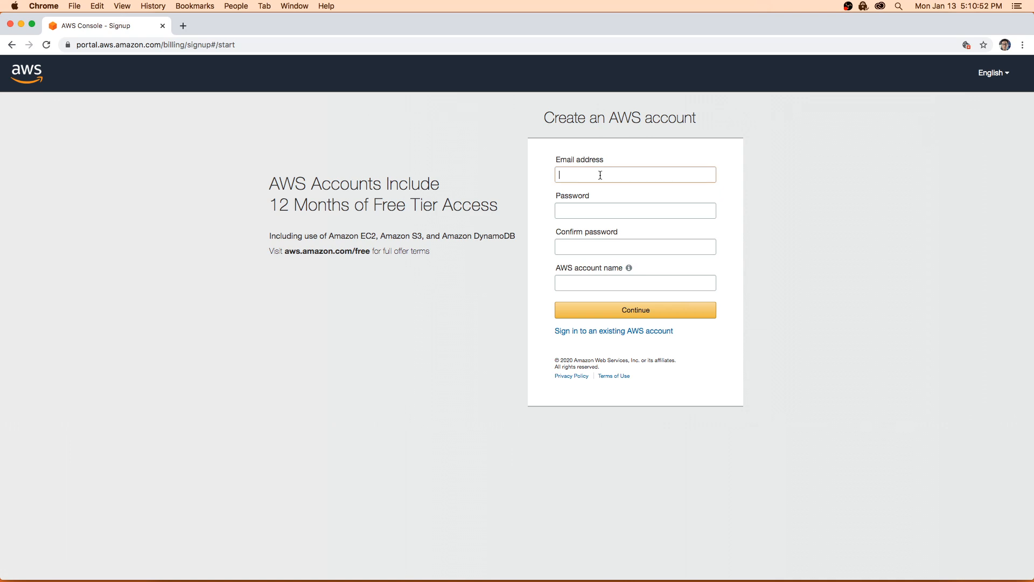
left_click(600, 172)
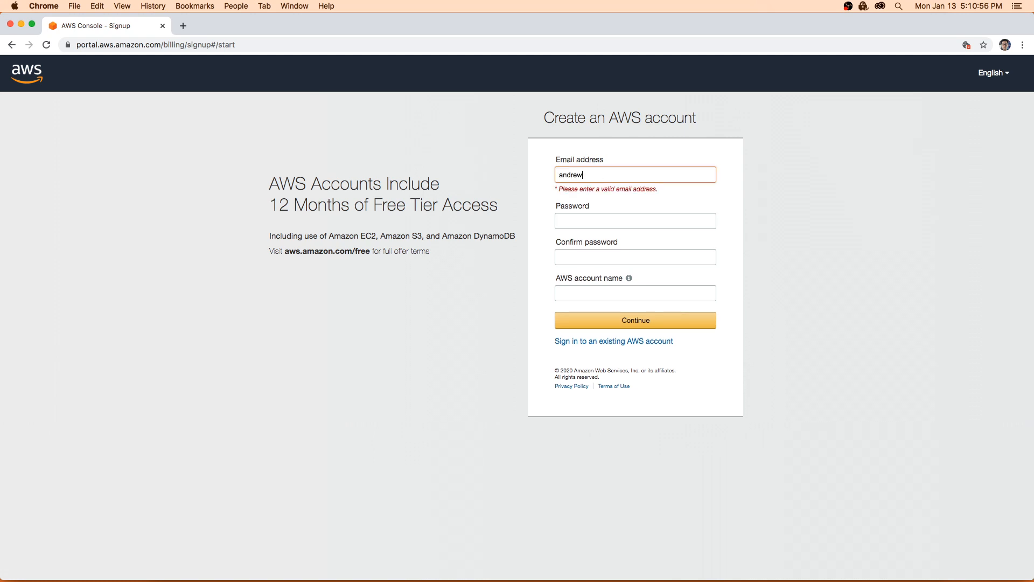
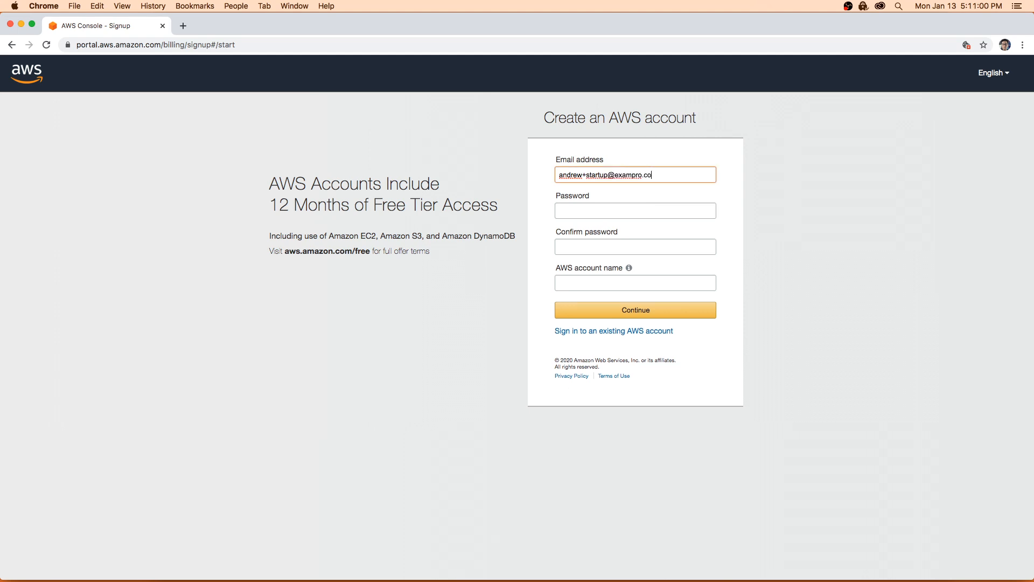
left_click(621, 204)
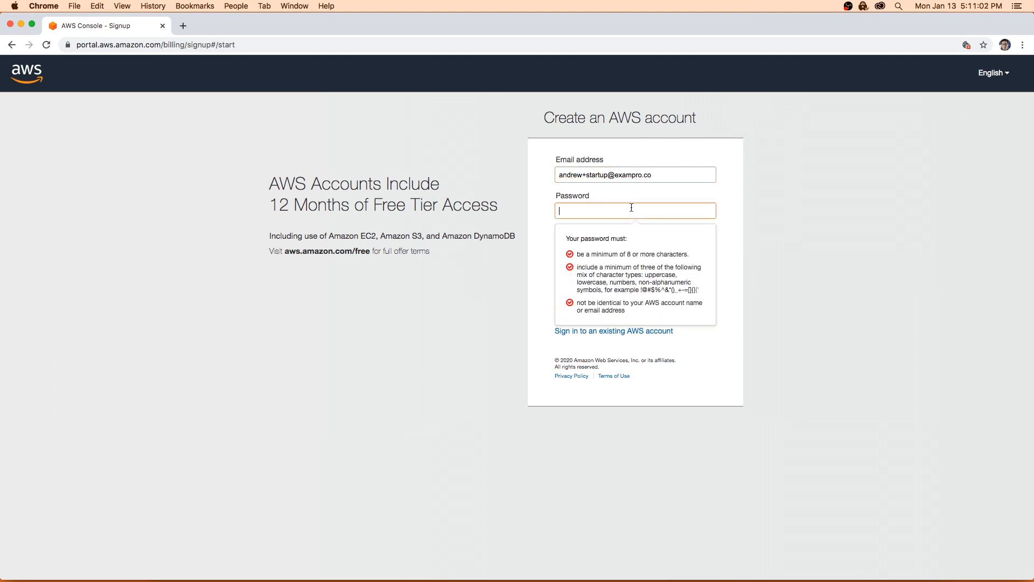
key("super+v")
left_click(635, 247)
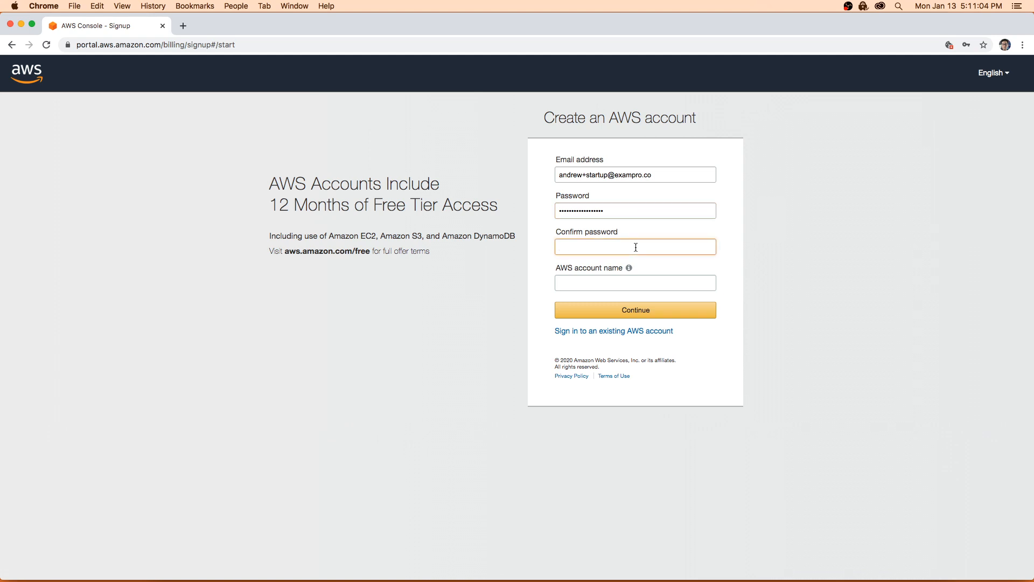
key("super+v")
Step: Name the account 'ExamPro Startup' and submit the account details
left_click(638, 282)
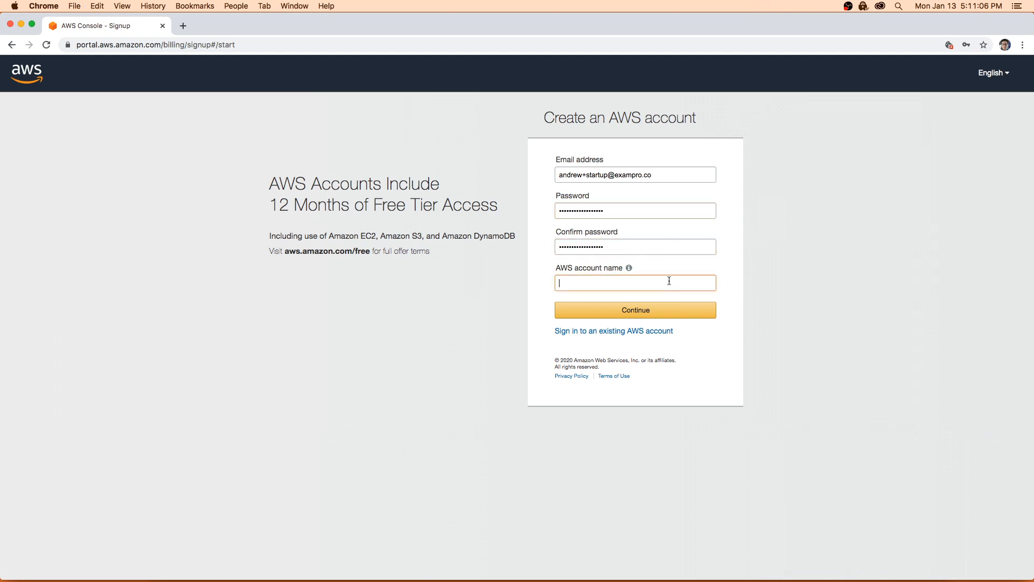
type("ExamPro Startup Acc")
key("BackSpace")
key("BackSpace")
key("BackSpace")
type("A")
key("BackSpace")
key("BackSpace")
left_click(640, 312)
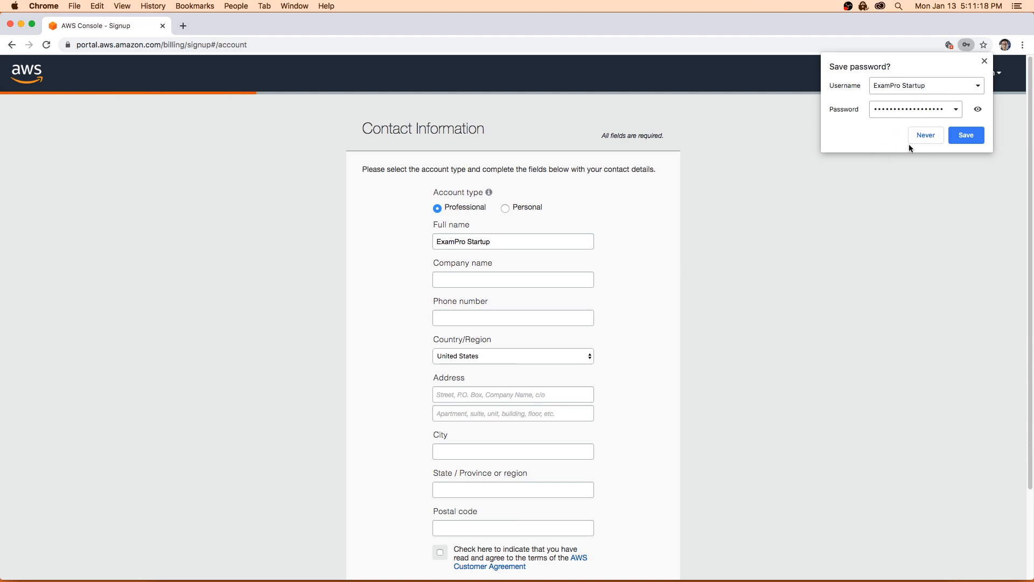
Step: Make it a Personal account, accept the AWS Customer Agreement, and create the account
left_click(984, 61)
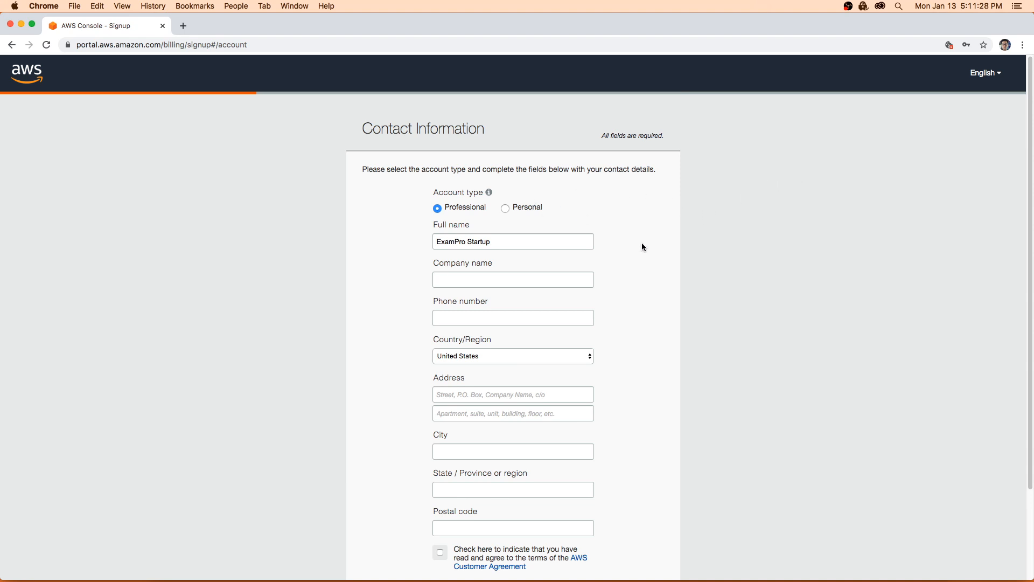
scroll(640, 267, "down", 3)
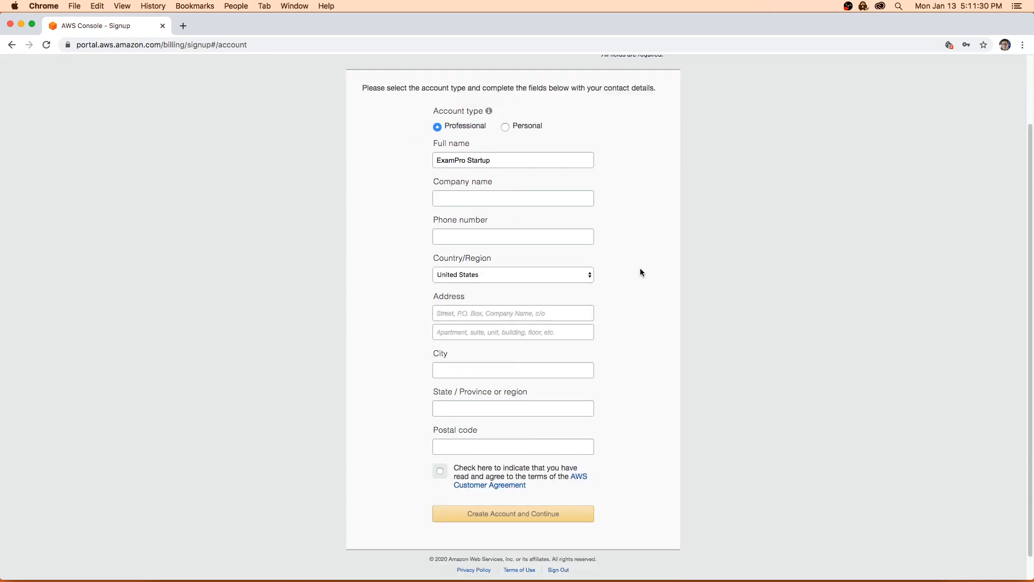
scroll(639, 267, "up", 3)
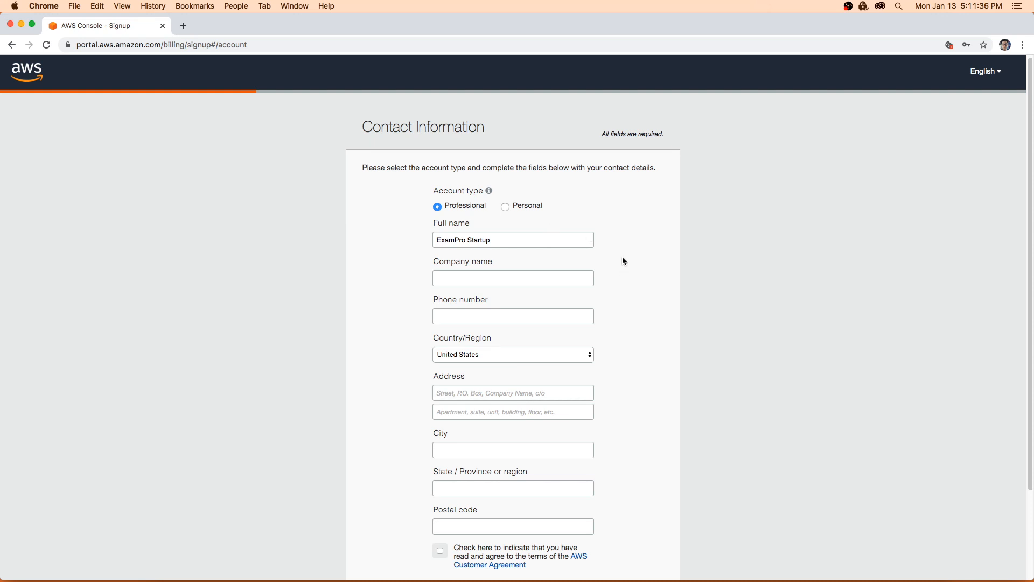
left_click(504, 207)
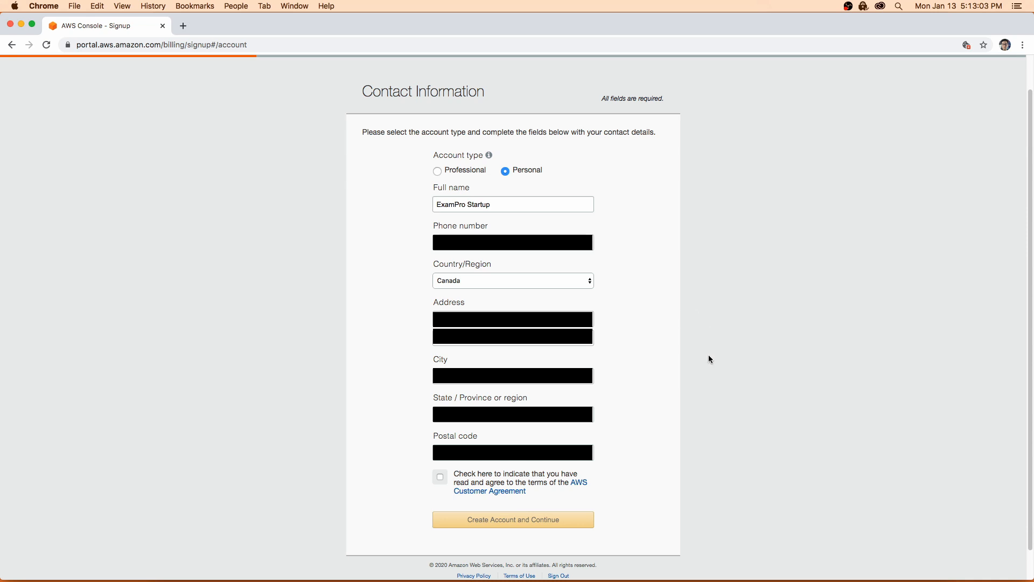
left_click(440, 477)
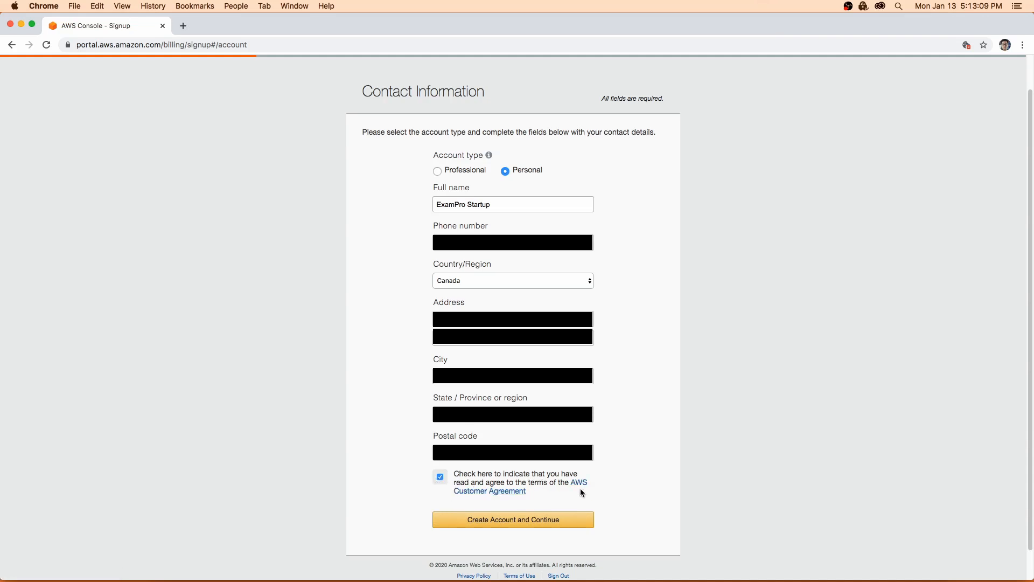
left_click(584, 520)
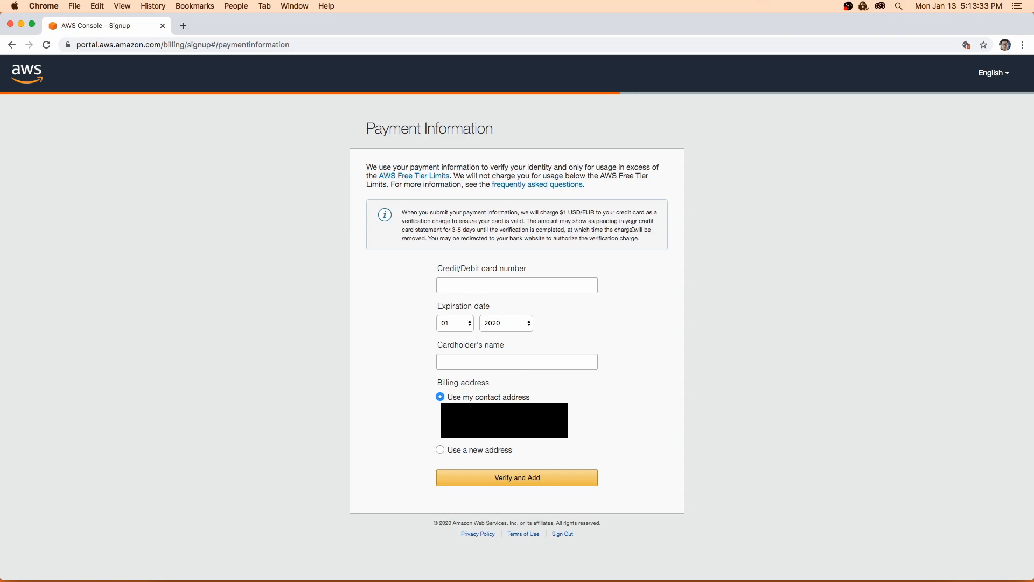
Step: Highlight the $1 verification charge note and the AWS Free Tier Limits mention
left_click_drag(540, 213, 611, 219)
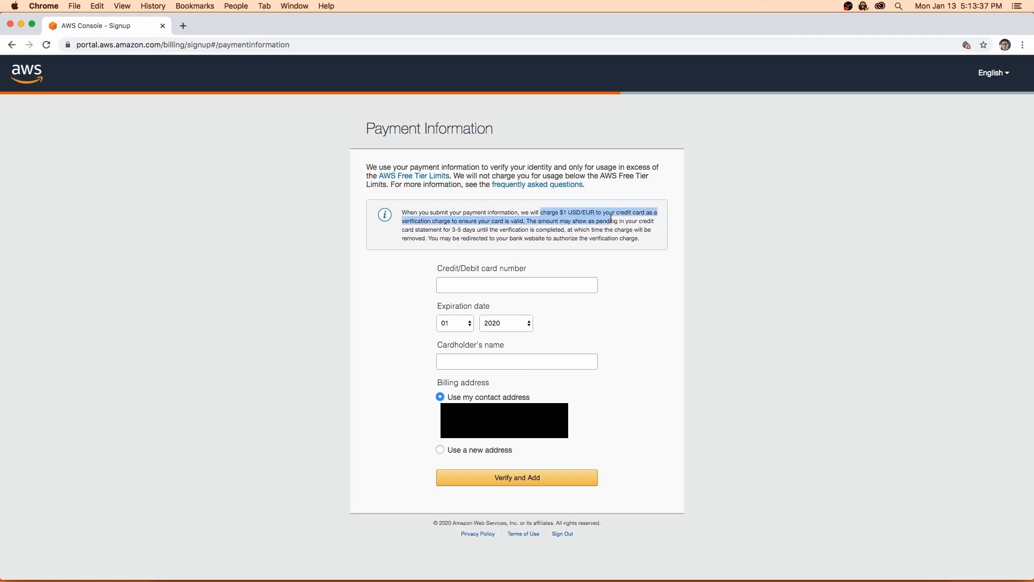
left_click(609, 223)
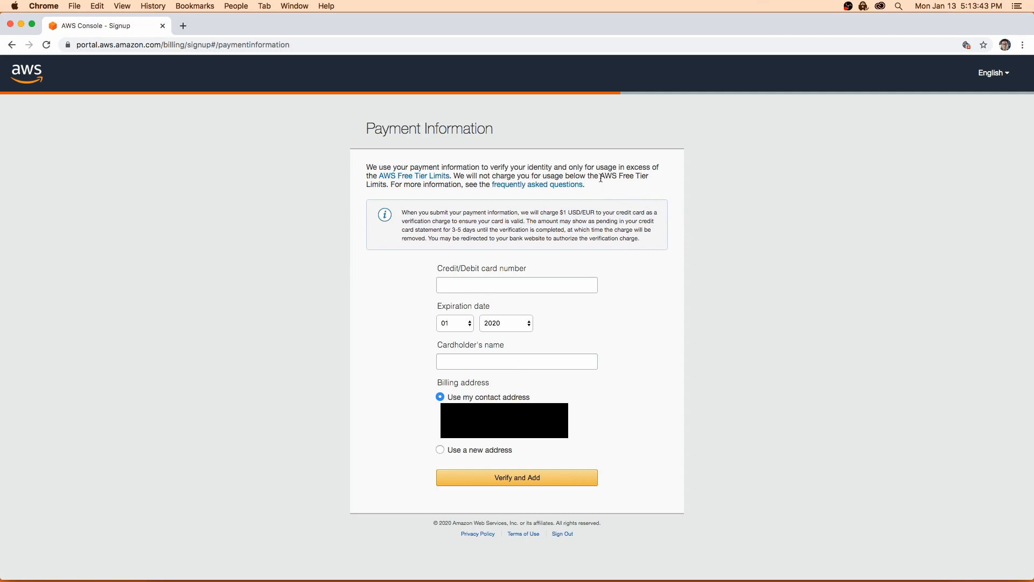
left_click_drag(598, 176, 400, 183)
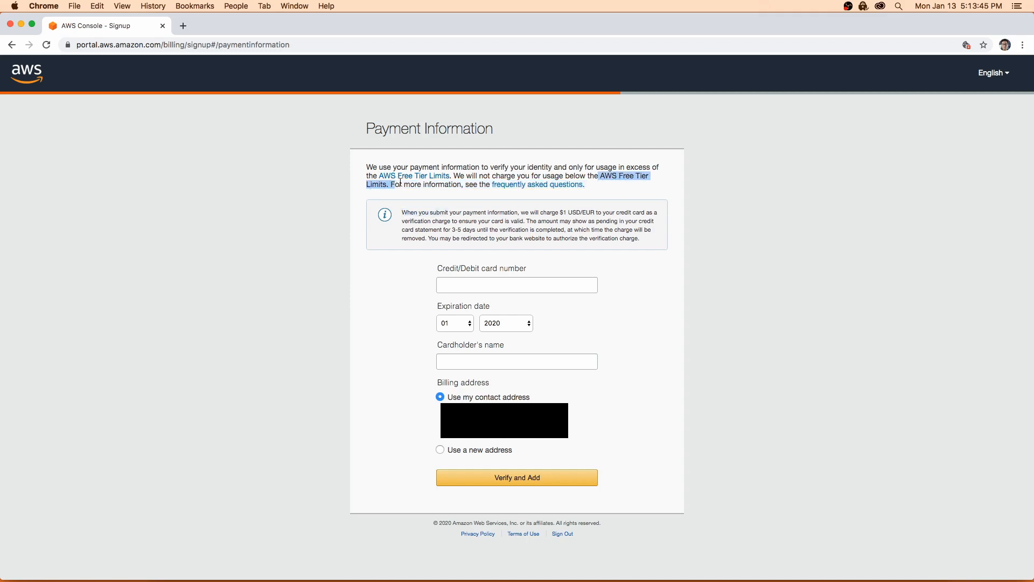
left_click(711, 259)
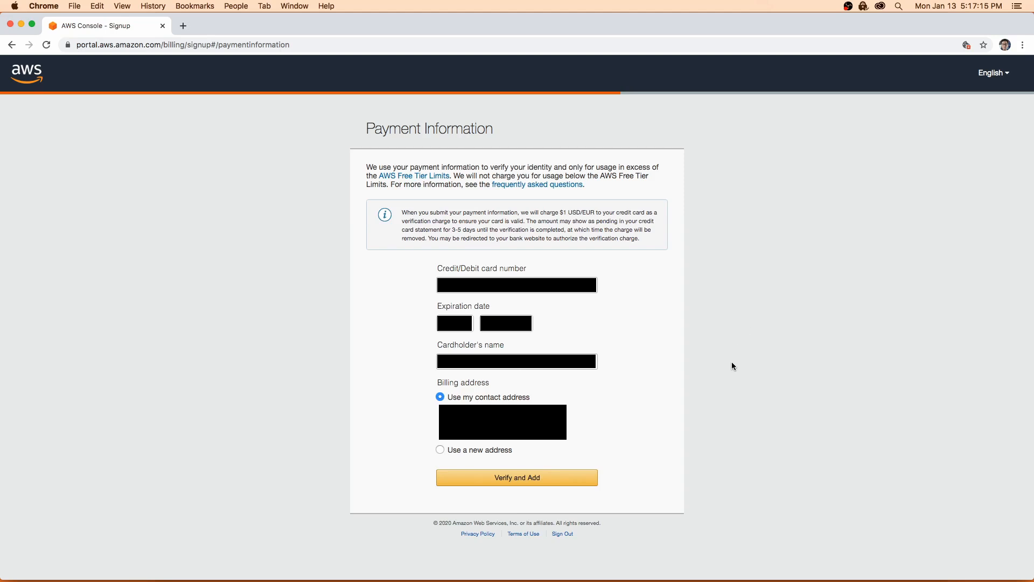
Step: Add the payment card and have the phone verification code sent by SMS
left_click(583, 476)
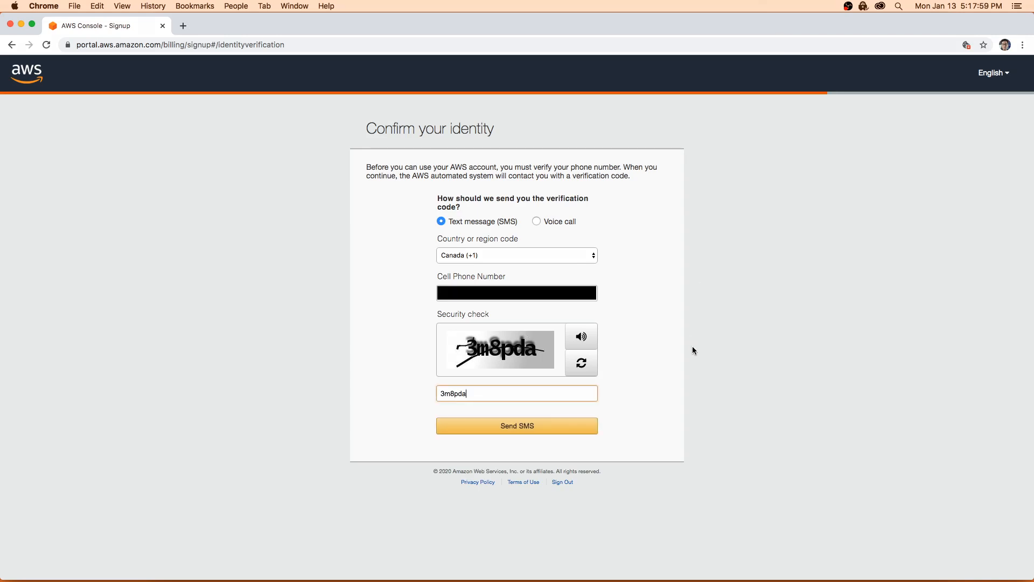
left_click(595, 426)
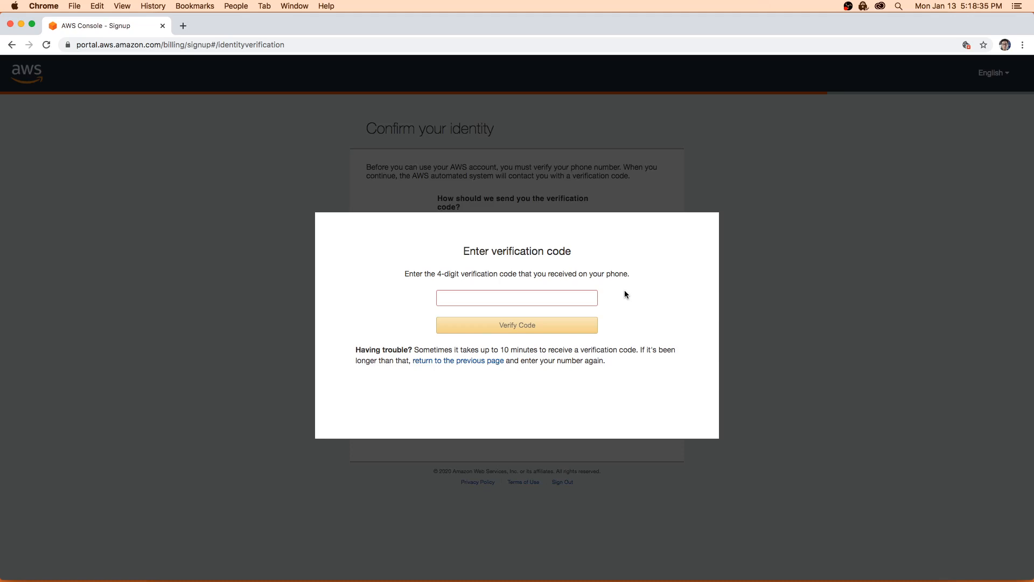
Step: Enter the texted 4-digit verification code, verify it, and continue past the identity check
left_click(595, 295)
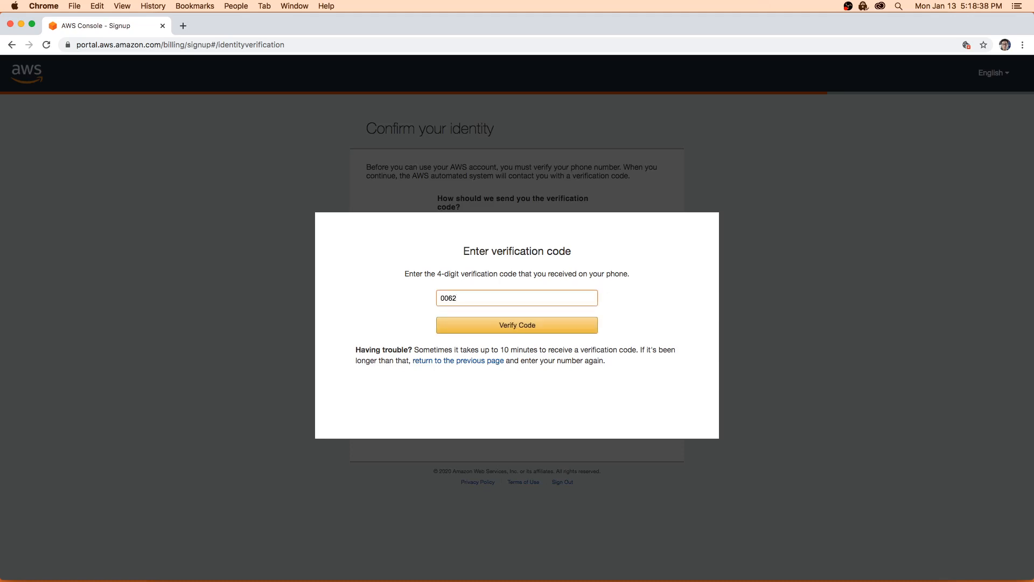
left_click(628, 298)
left_click(581, 328)
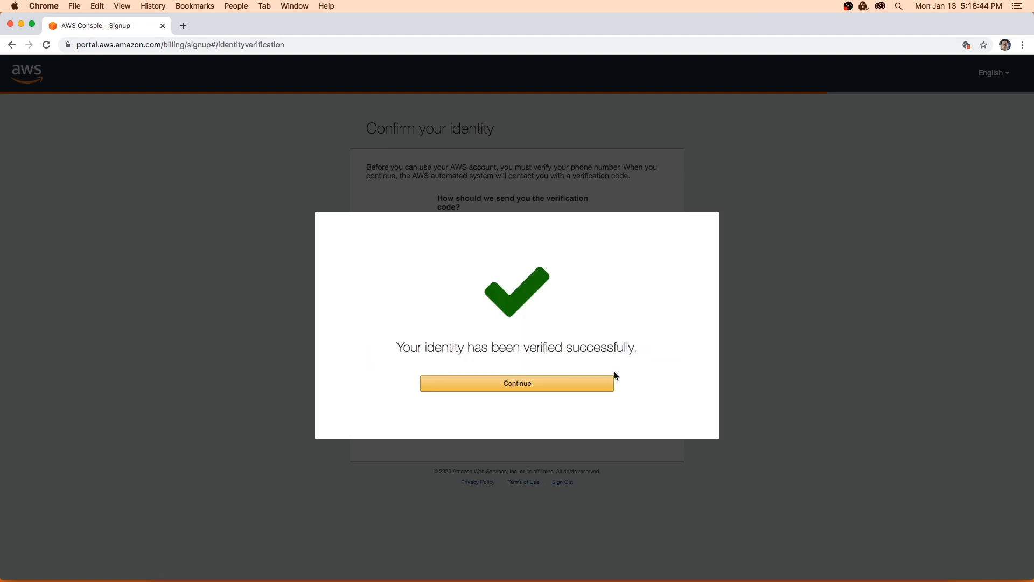
left_click(597, 384)
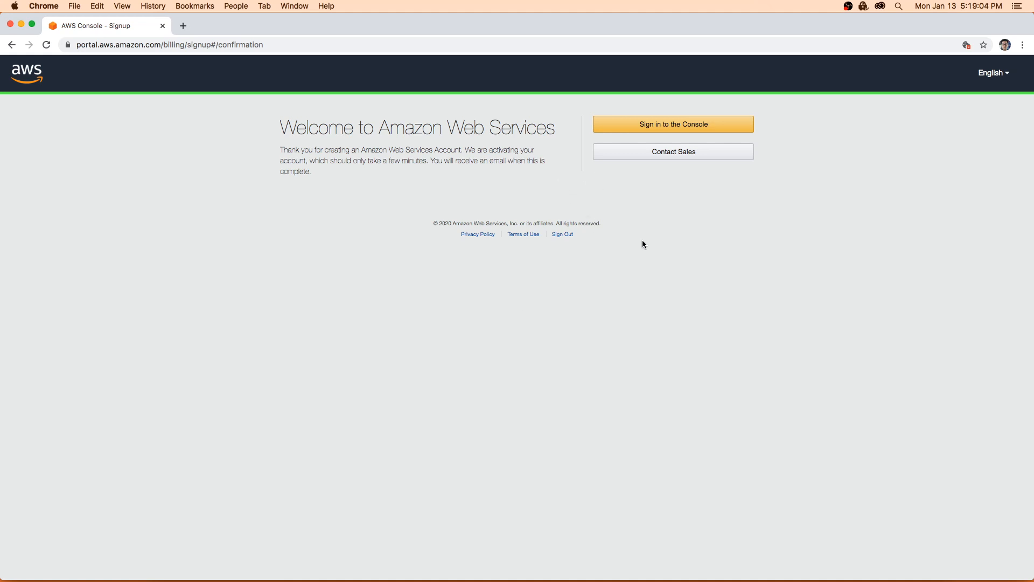
Step: Sign in as root user with the new account's e-mail and password, declining to save the password
left_click(663, 125)
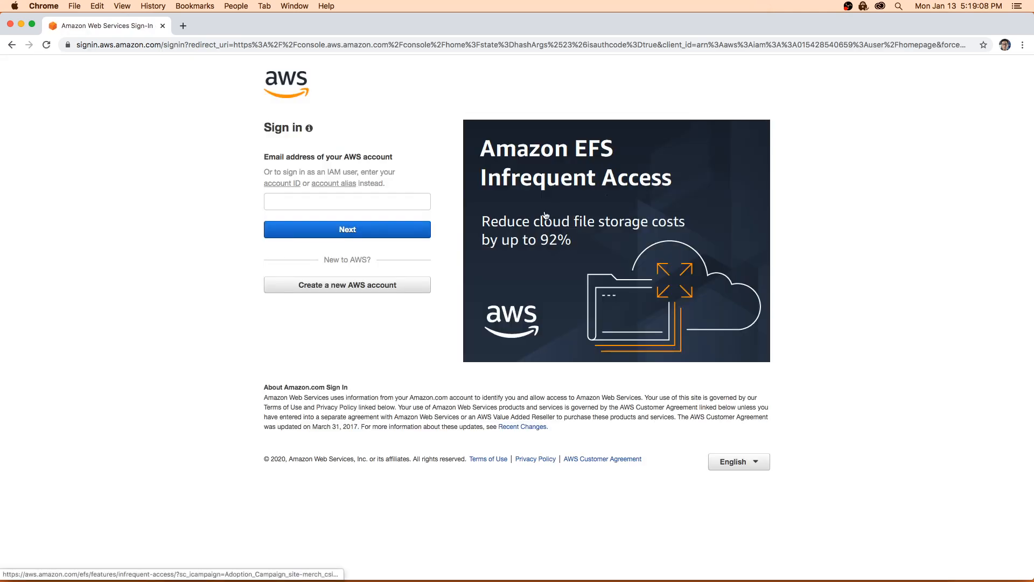
left_click(370, 201)
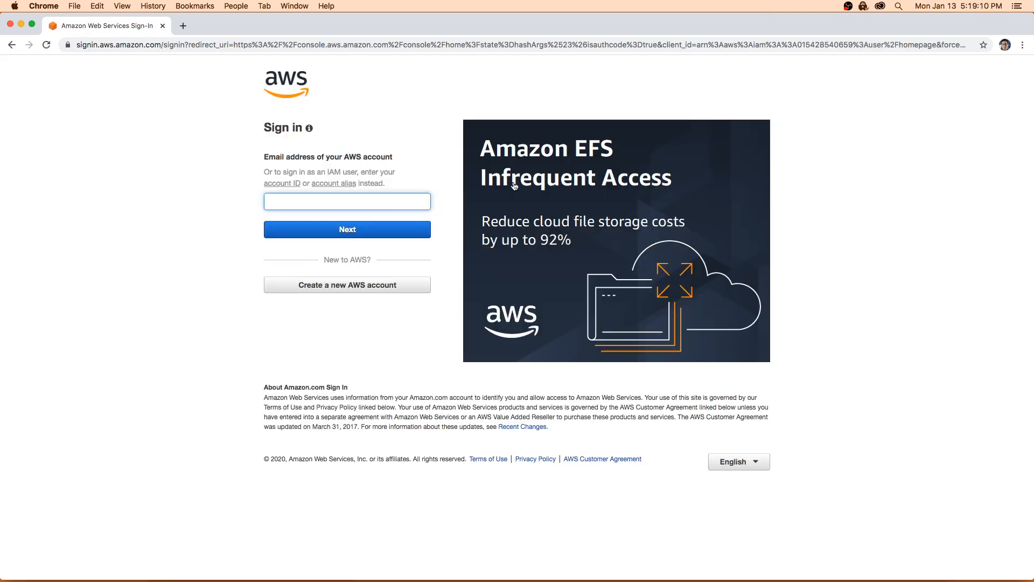
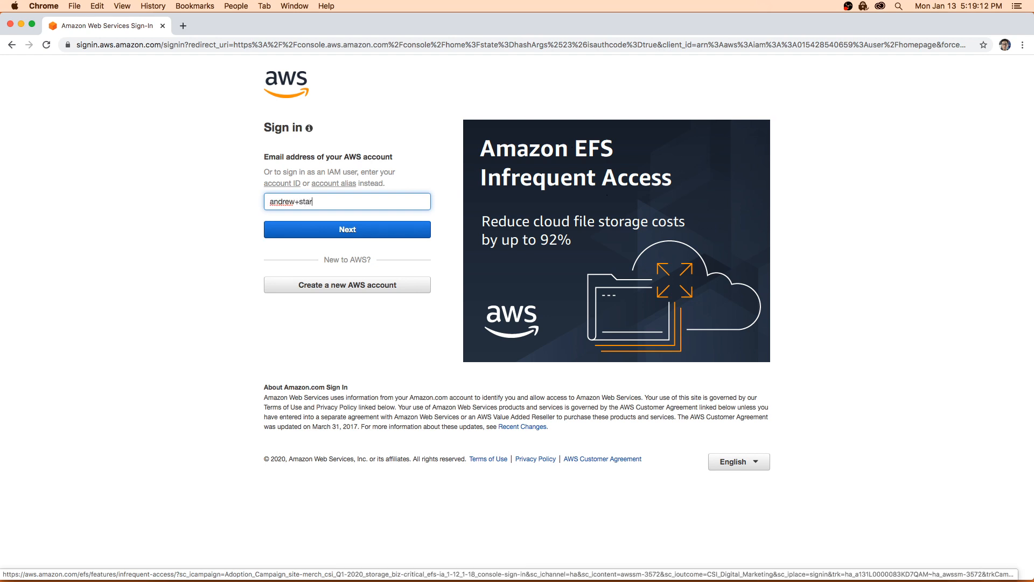
left_click(428, 222)
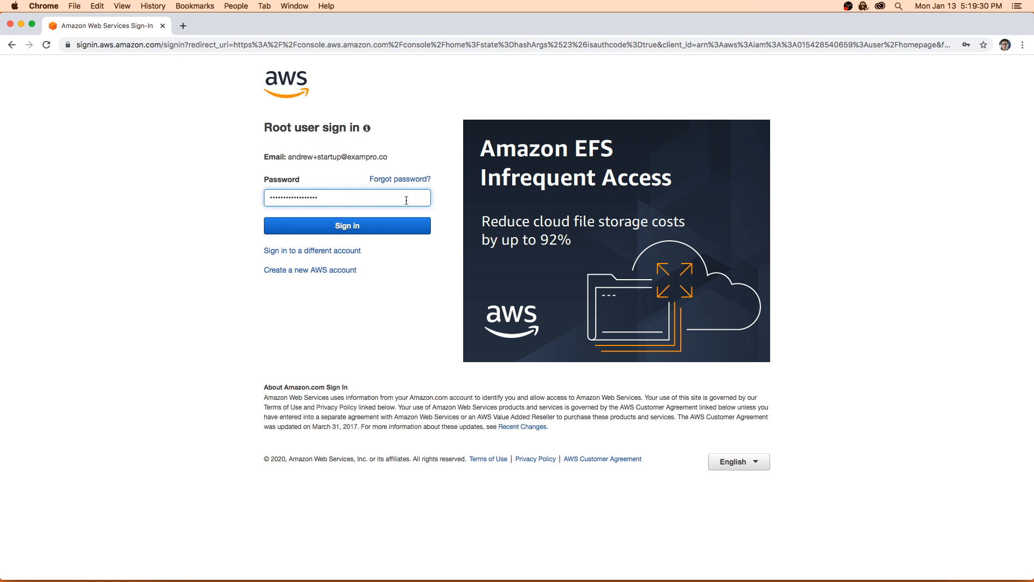
left_click(413, 231)
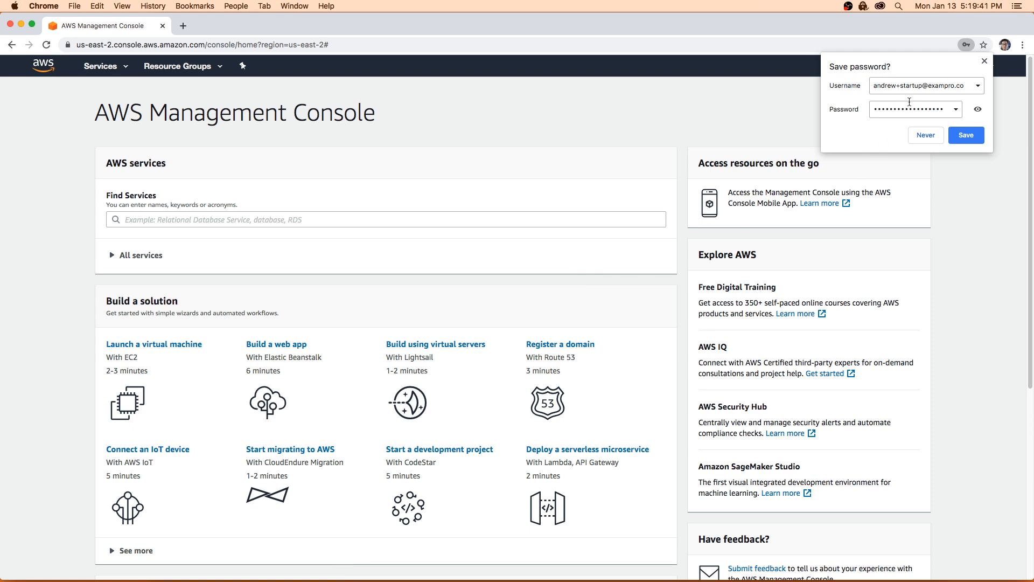
left_click(984, 61)
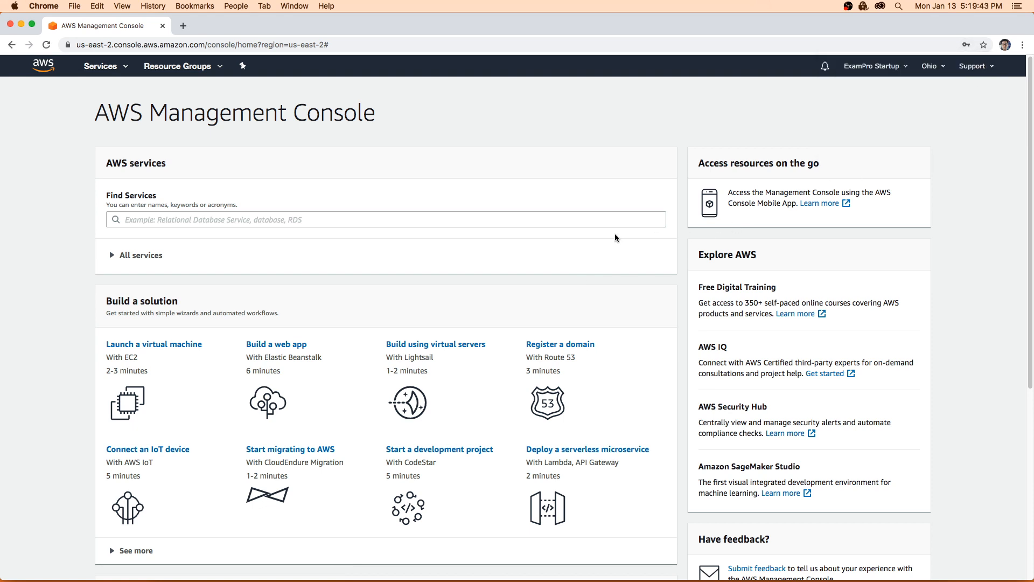